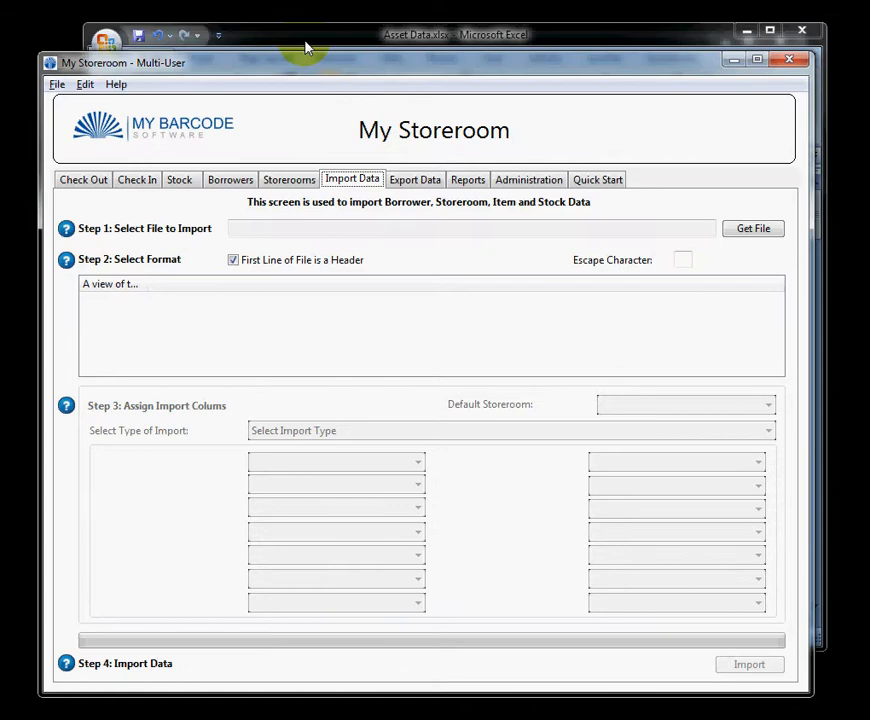
# - Switch to the Asset Data.xlsx workbook in Excel and examine its header row and all data columns
pyautogui.click(311, 33)
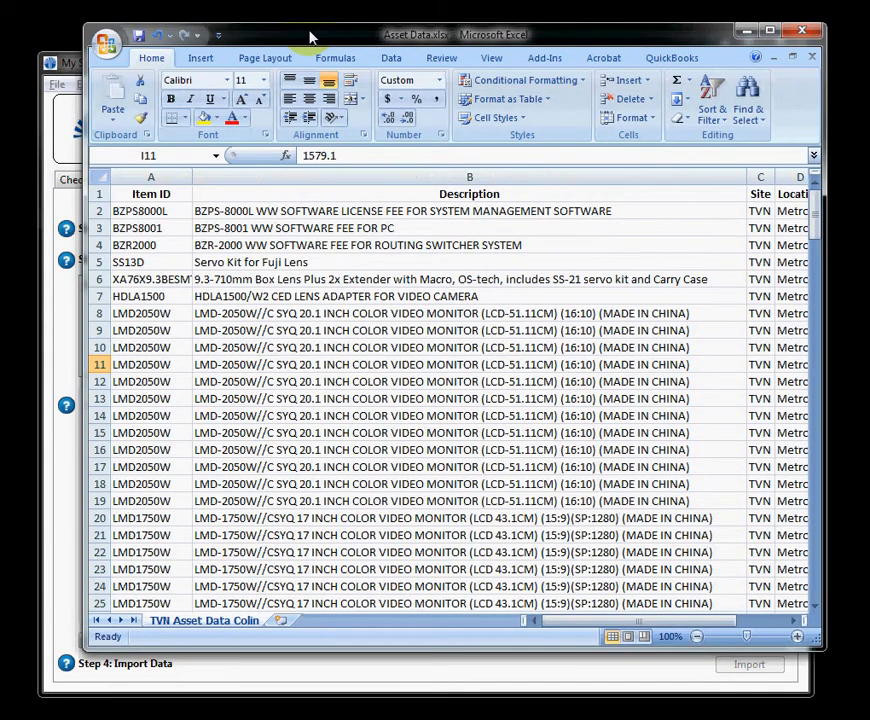
pyautogui.moveTo(311, 37); pyautogui.dragTo(286, 42)
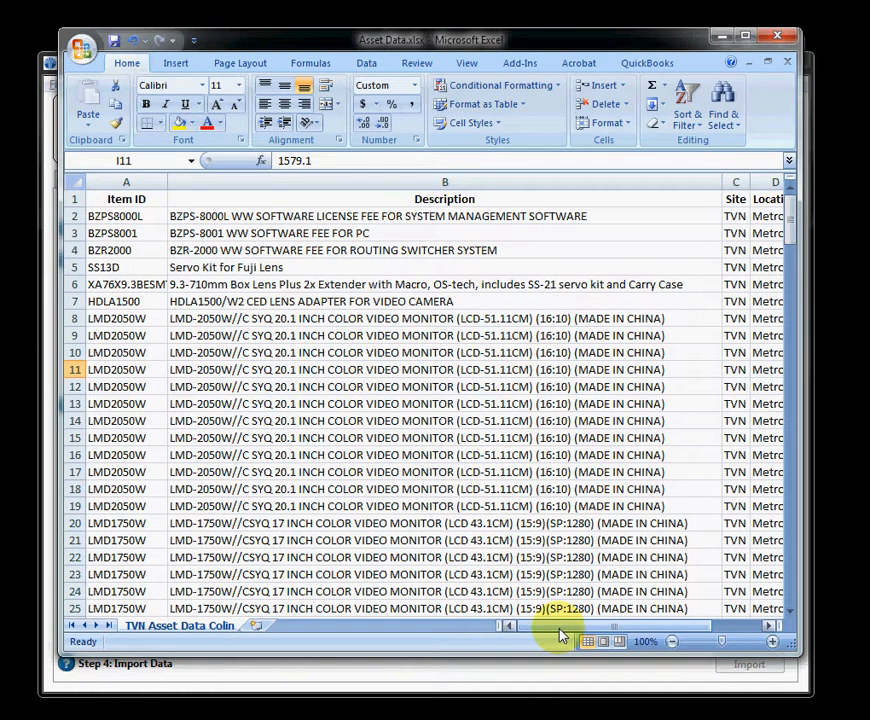
pyautogui.click(734, 633)
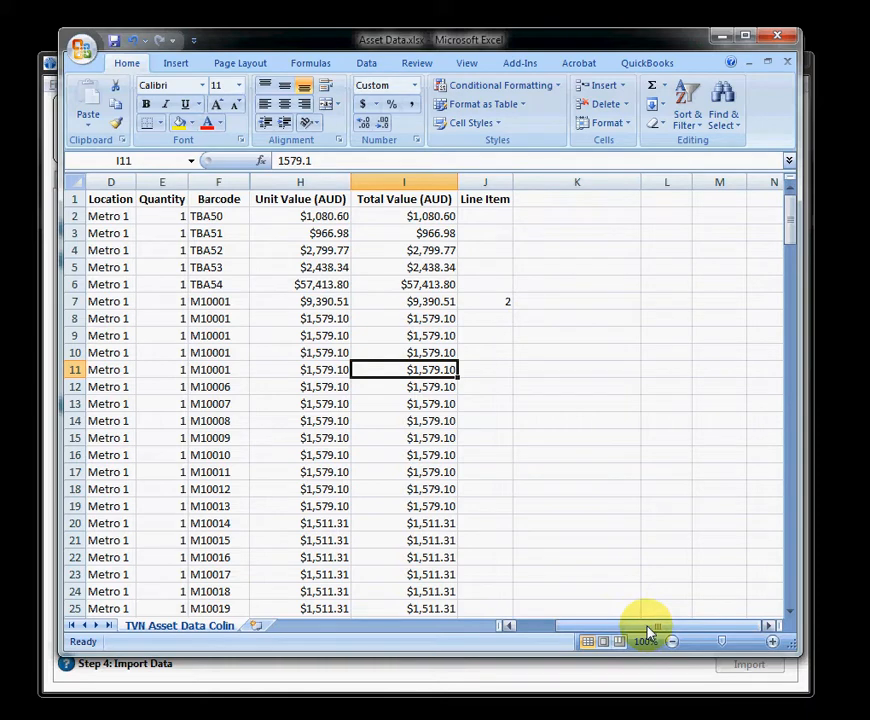
pyautogui.moveTo(647, 633); pyautogui.dragTo(600, 632)
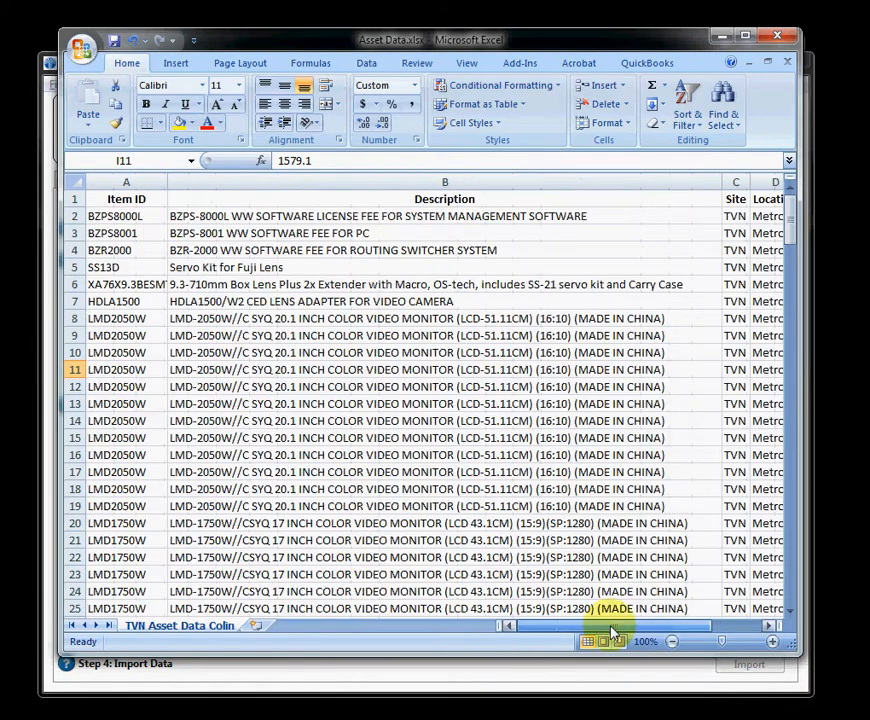
pyautogui.click(70, 199)
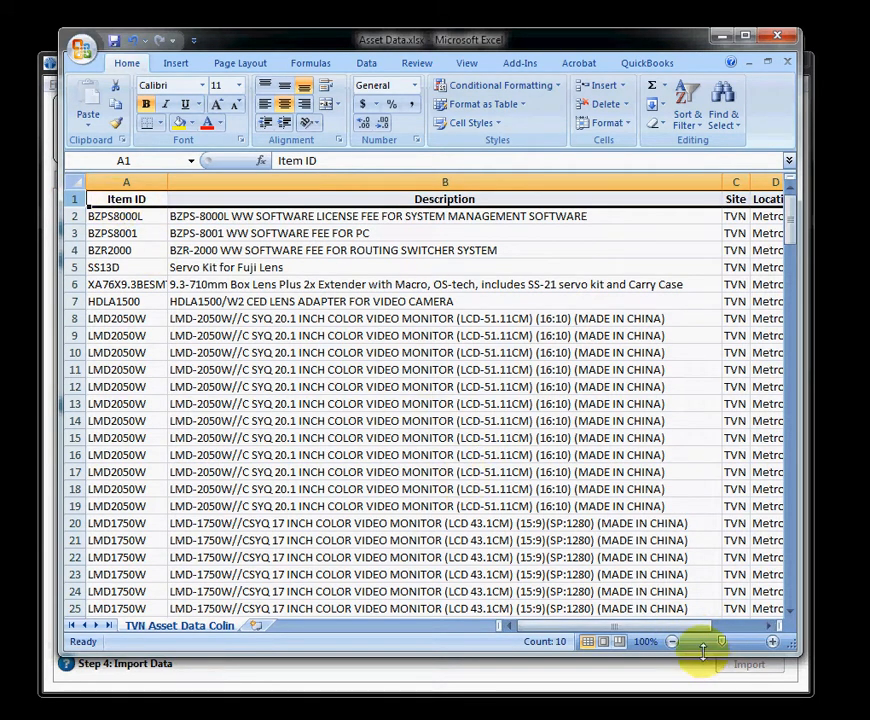
pyautogui.moveTo(688, 628); pyautogui.dragTo(693, 637)
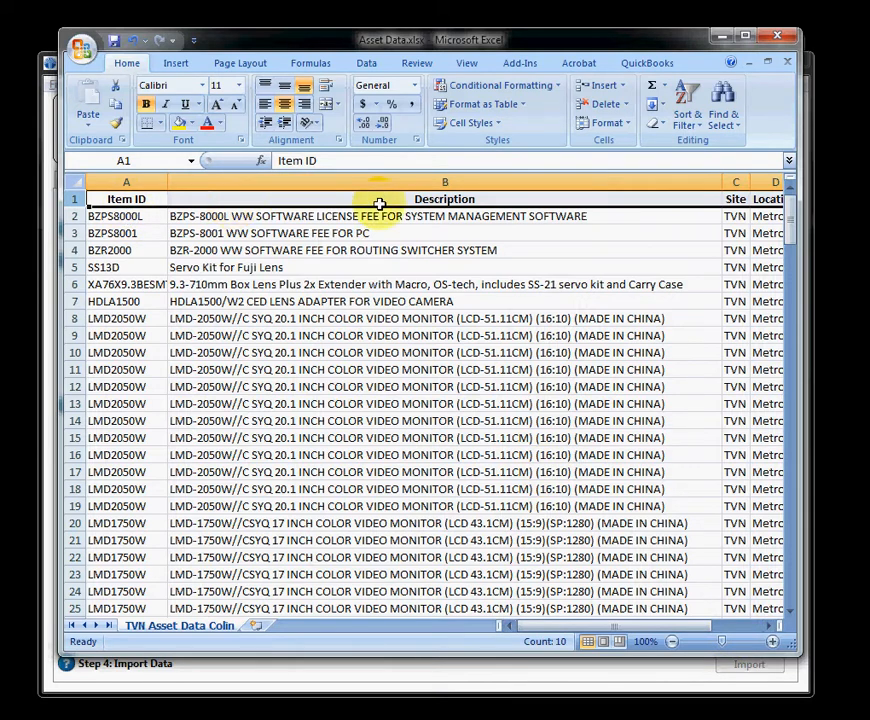
pyautogui.click(730, 626)
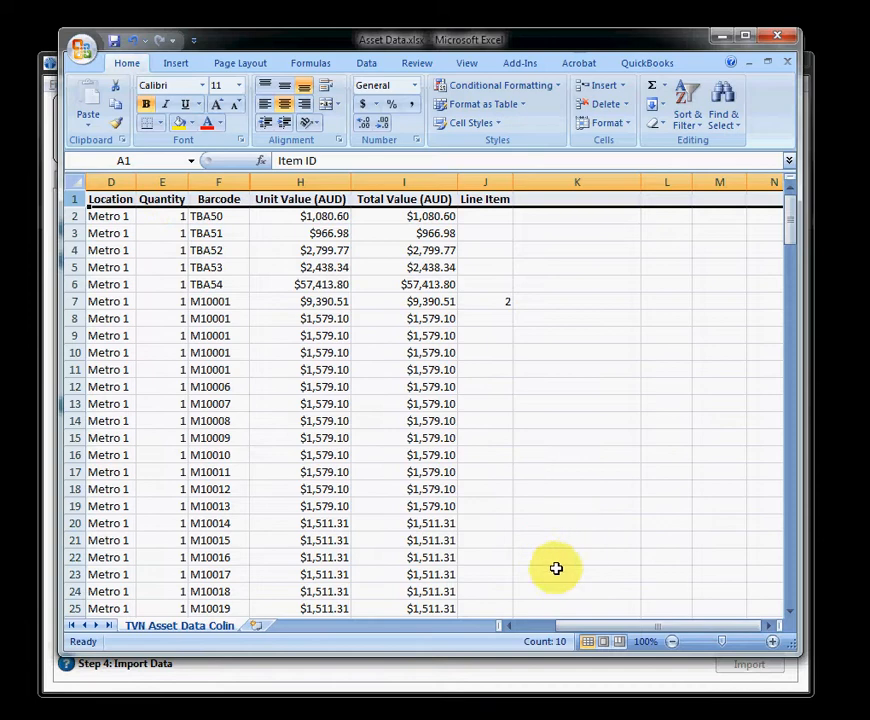
pyautogui.click(535, 626)
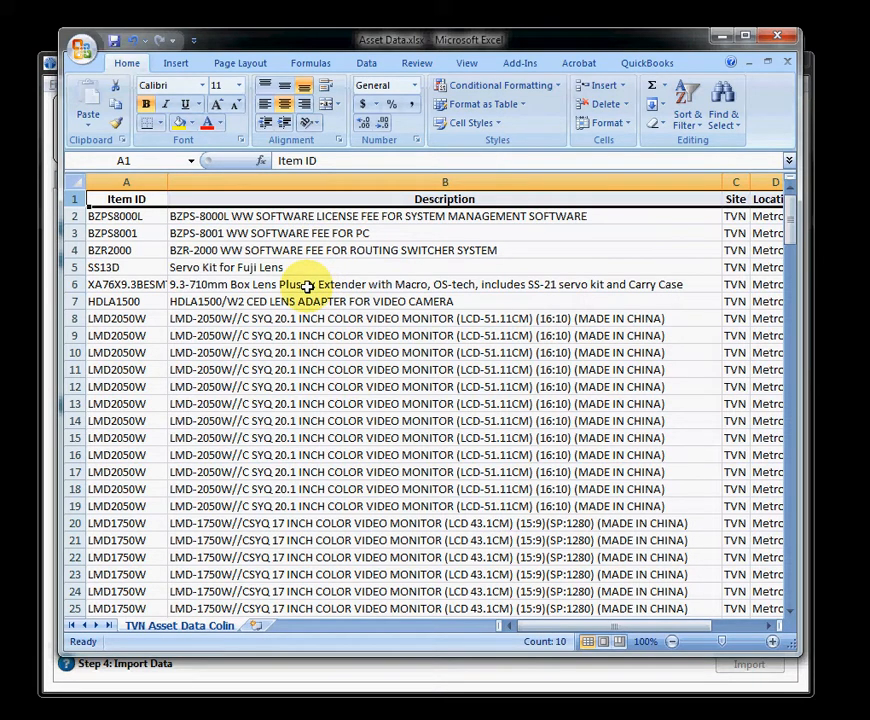
pyautogui.click(307, 285)
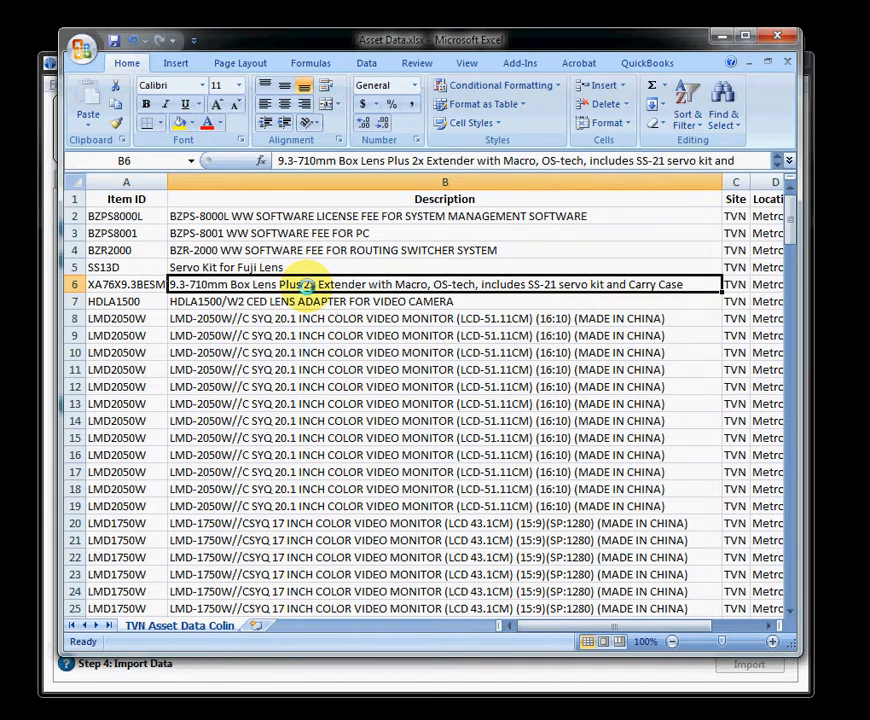
# - Save the workbook in the Import folder as Asset Data.csv in CSV (Comma delimited) format, accepting the loss of incompatible features
pyautogui.press('F12')
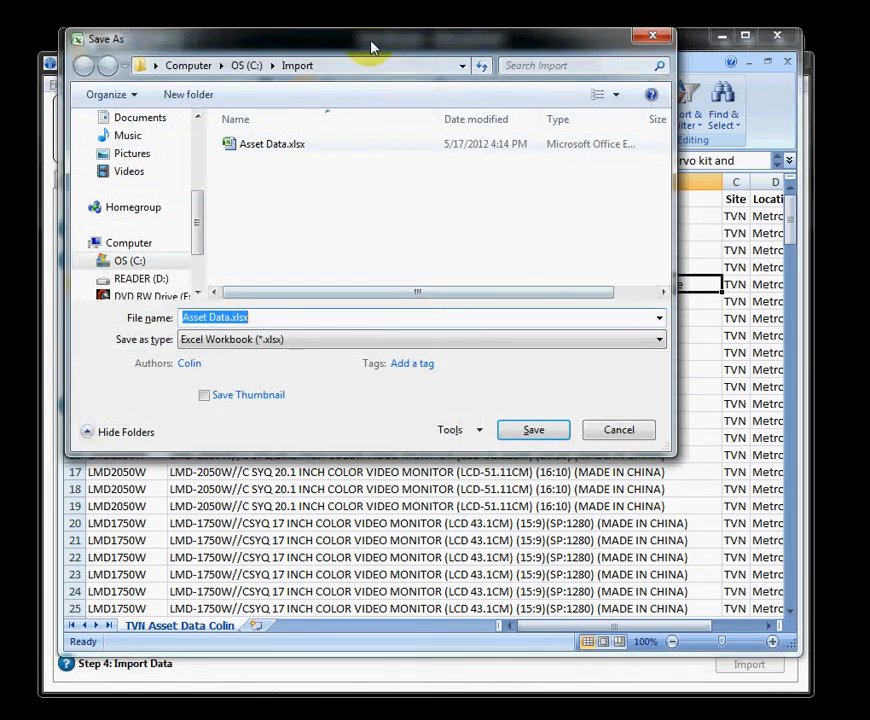
pyautogui.moveTo(370, 47); pyautogui.dragTo(413, 132)
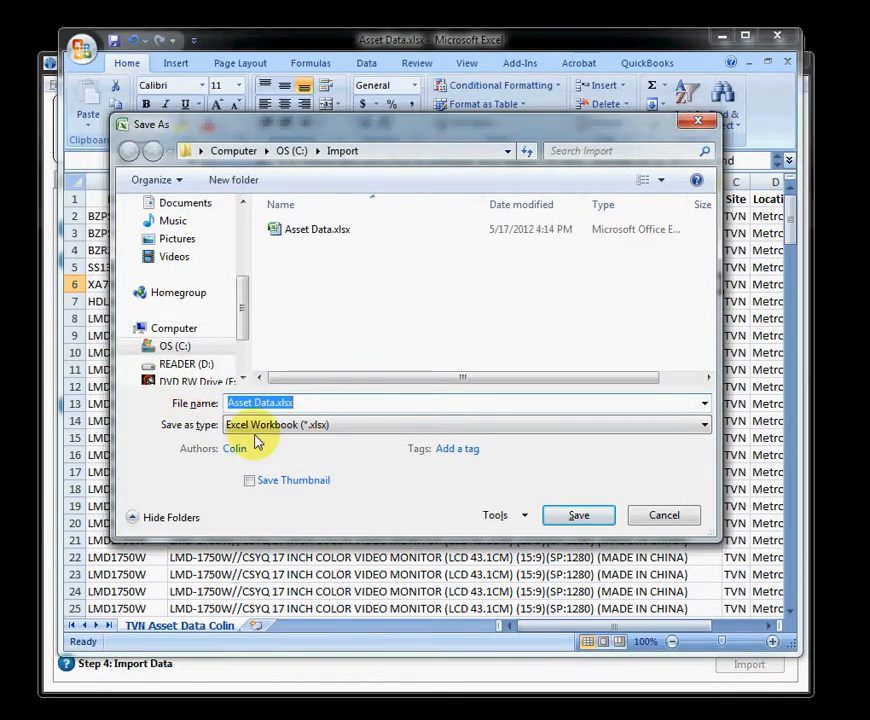
pyautogui.click(298, 426)
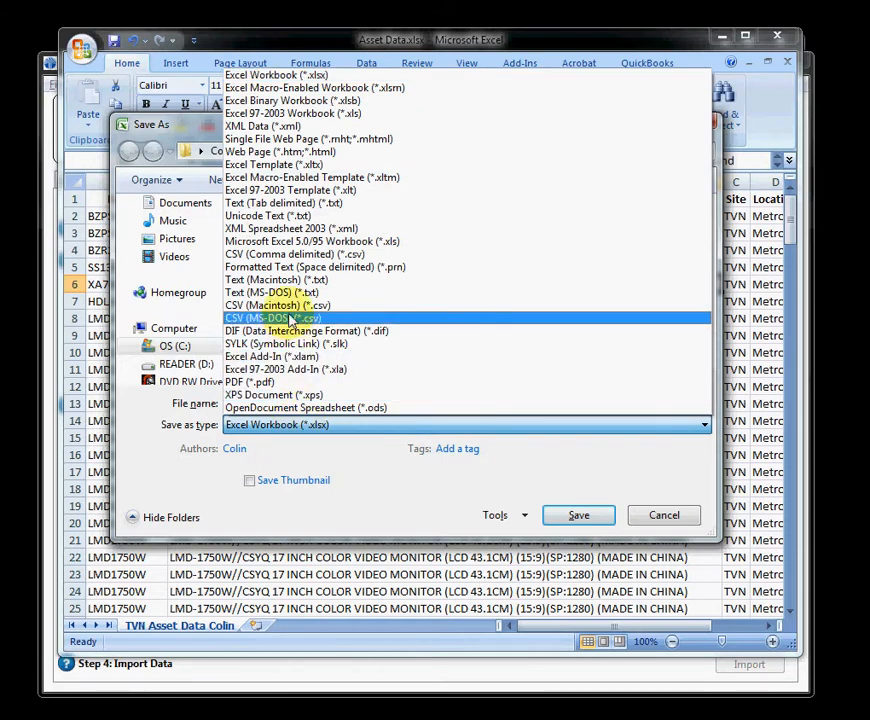
pyautogui.click(290, 258)
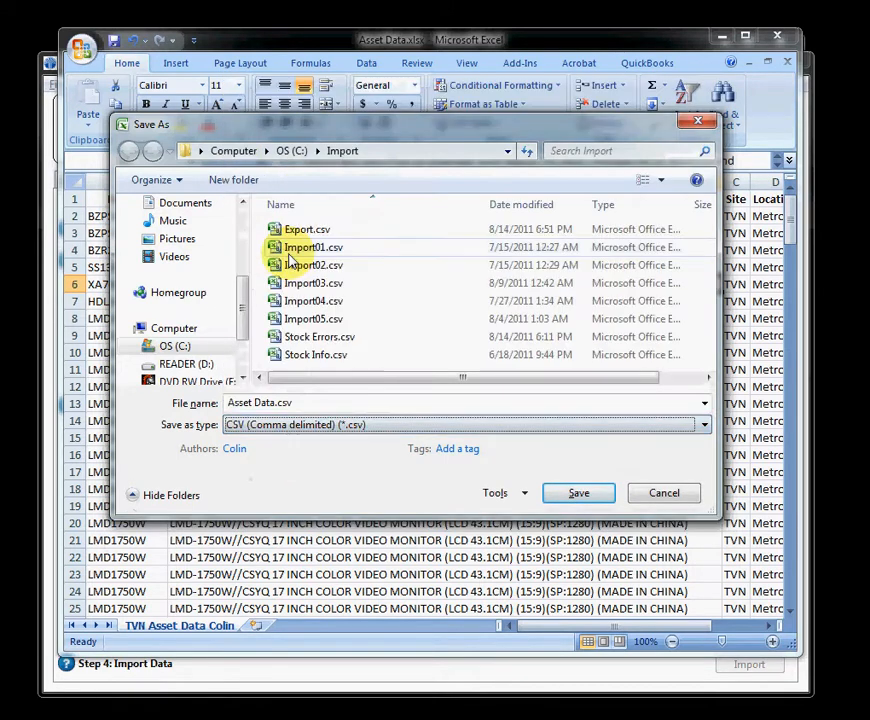
pyautogui.click(577, 492)
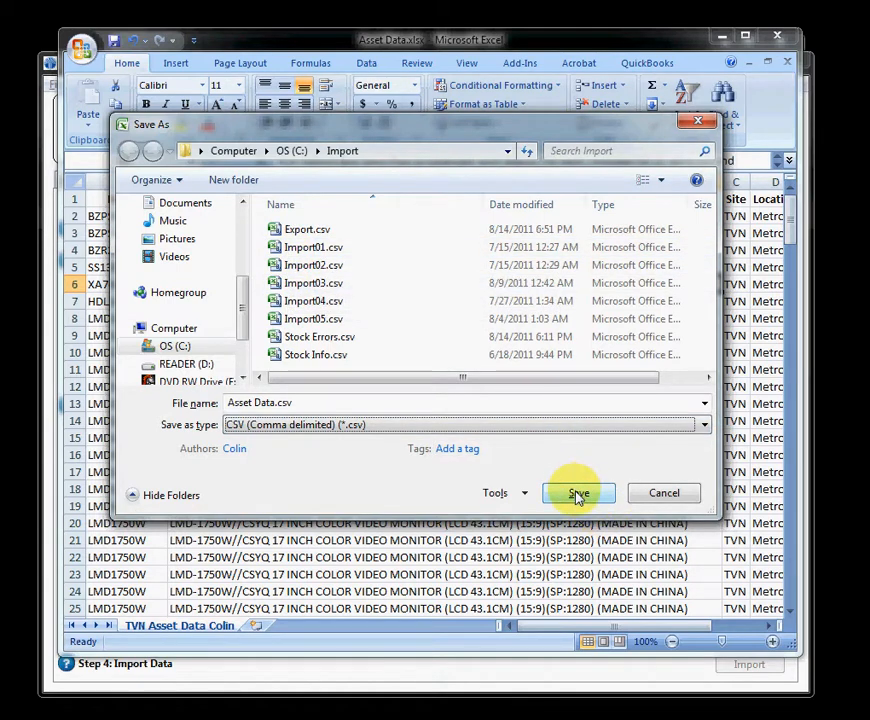
pyautogui.click(577, 497)
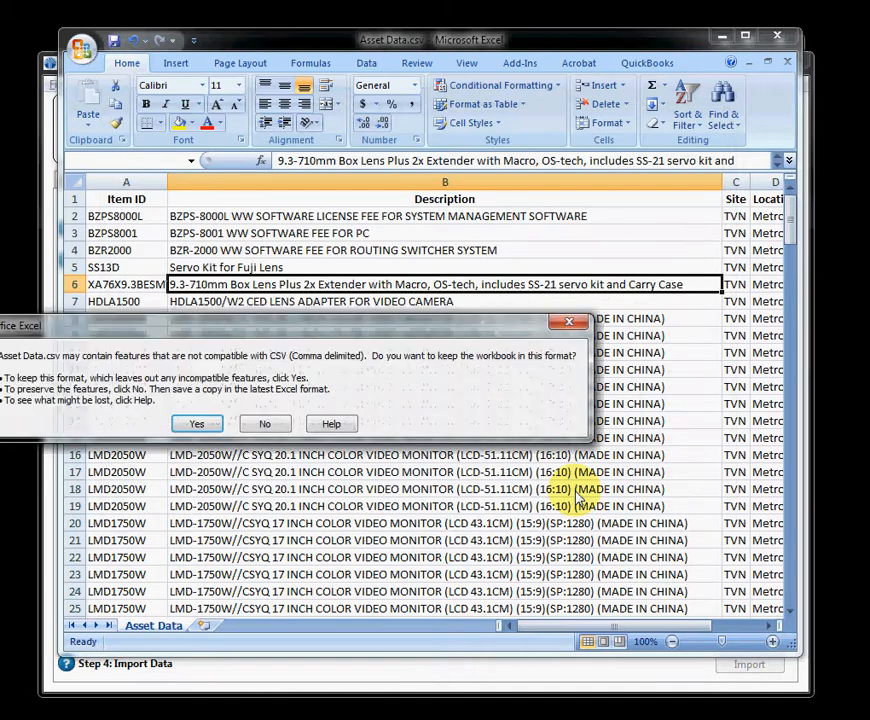
pyautogui.click(195, 425)
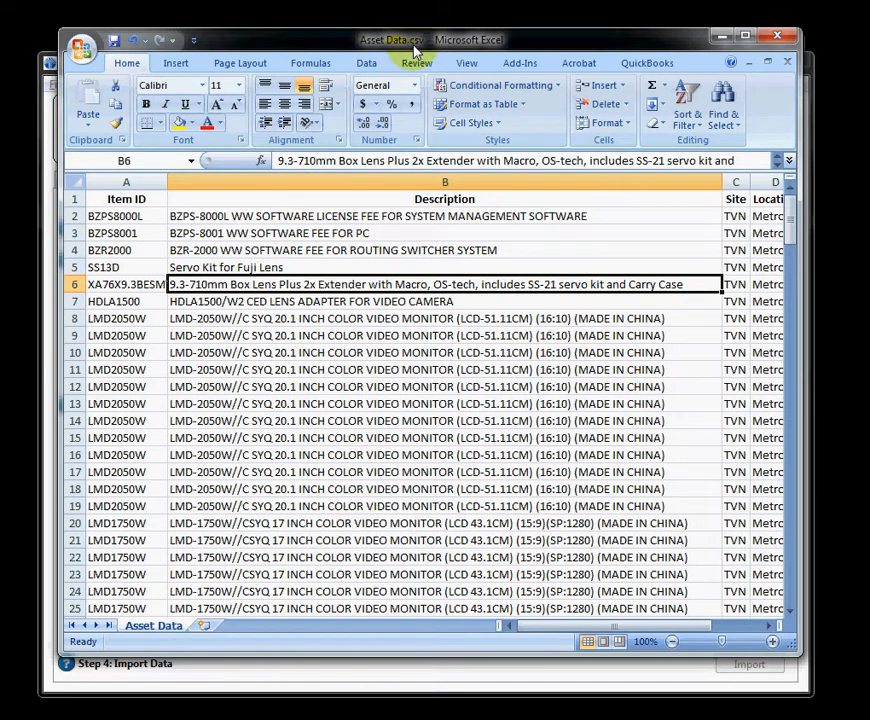
# - Close the Asset Data.csv workbook, saving its changes in CSV format, and minimize Excel
pyautogui.click(787, 63)
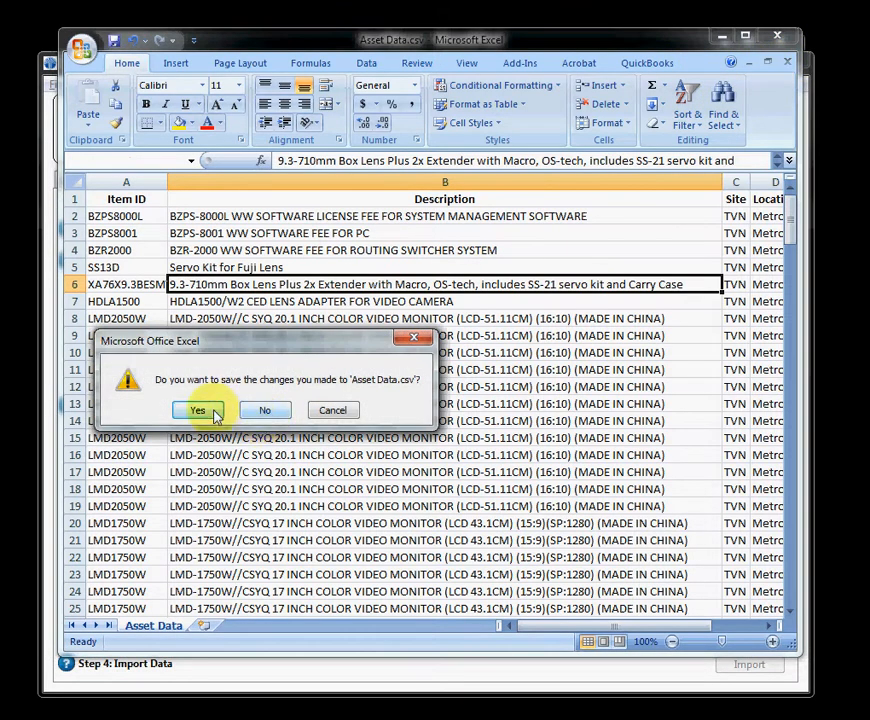
pyautogui.click(200, 410)
pyautogui.click(198, 422)
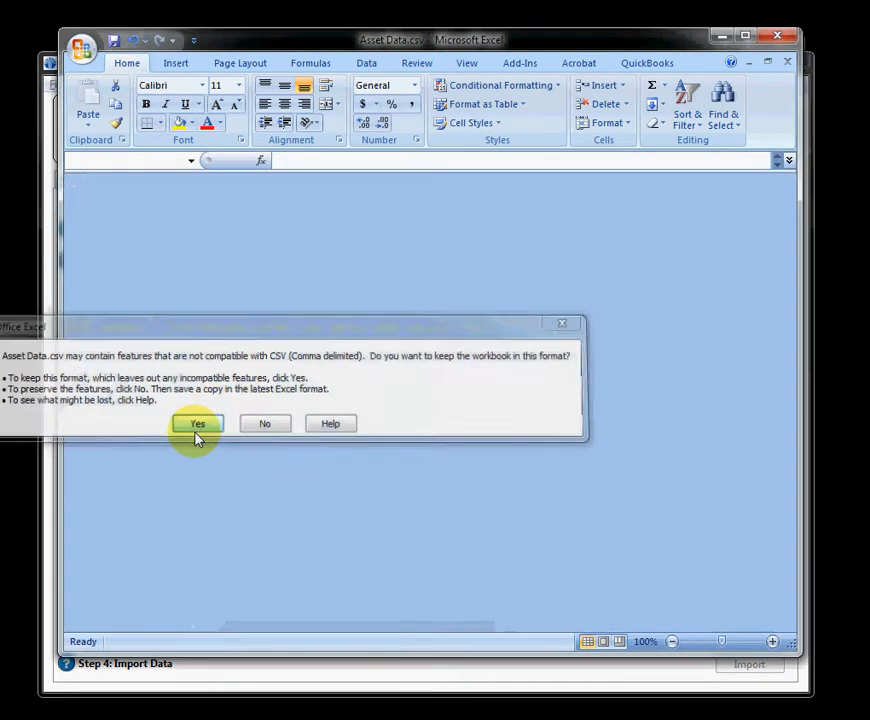
pyautogui.click(722, 41)
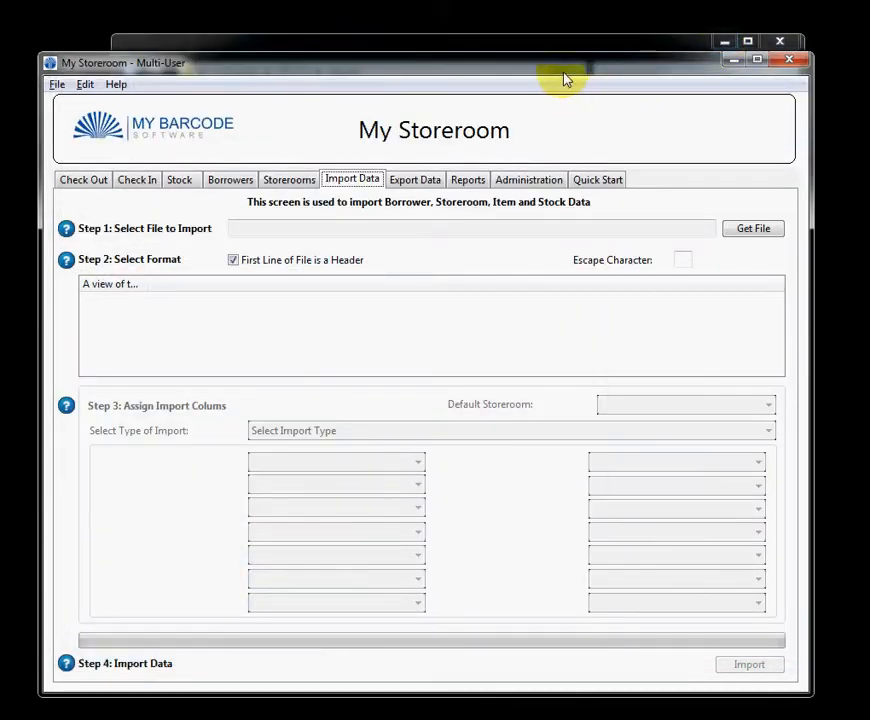
# - Open Asset Data.csv from the Import folder in Notepad, examine its comma-separated fields and quoted values, and close it
pyautogui.click(505, 45)
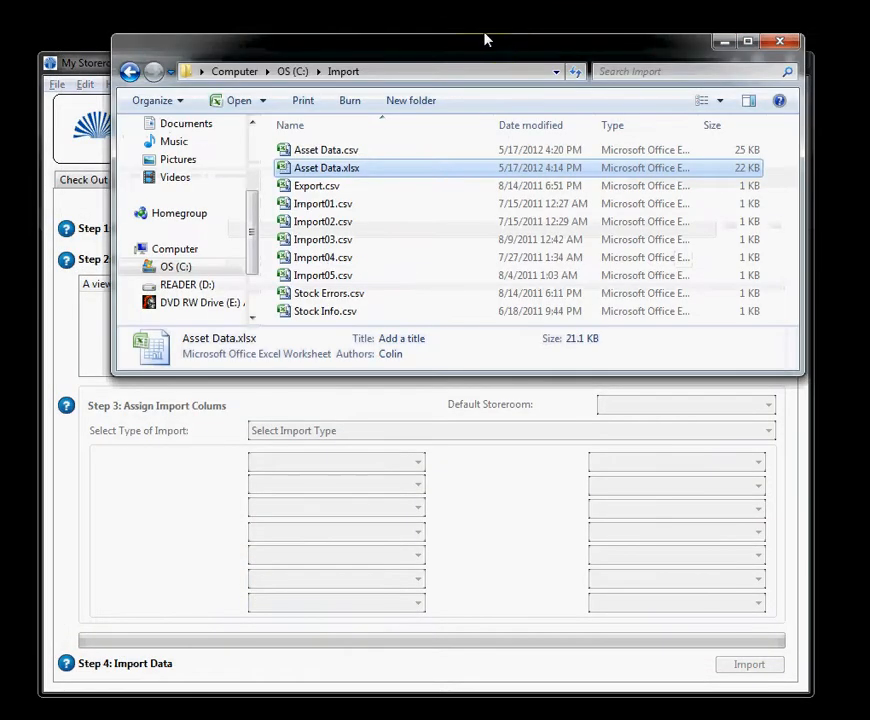
pyautogui.click(322, 152)
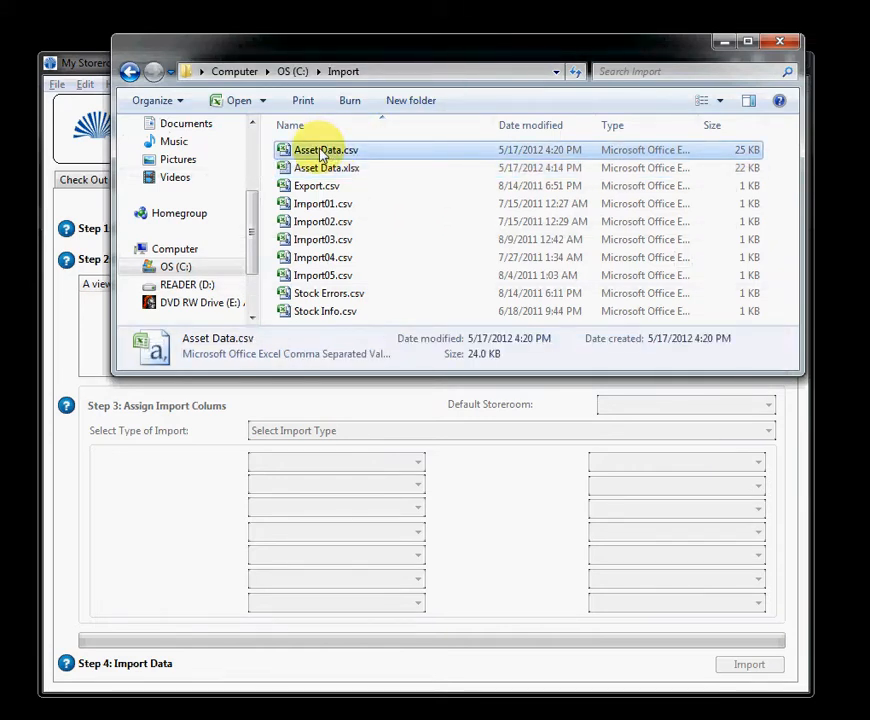
pyautogui.rightClick(322, 152)
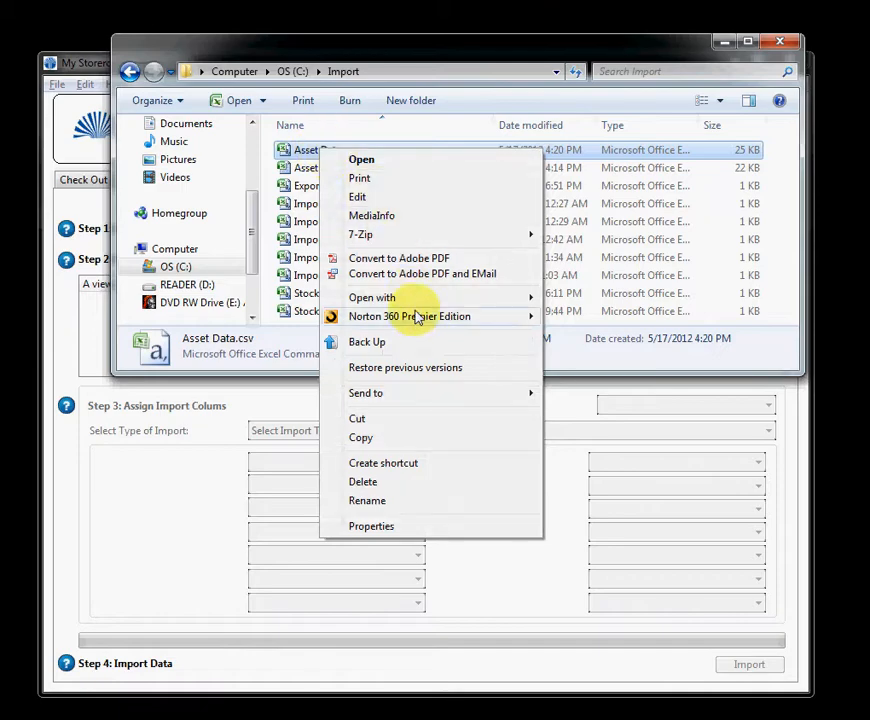
pyautogui.moveTo(417, 313)
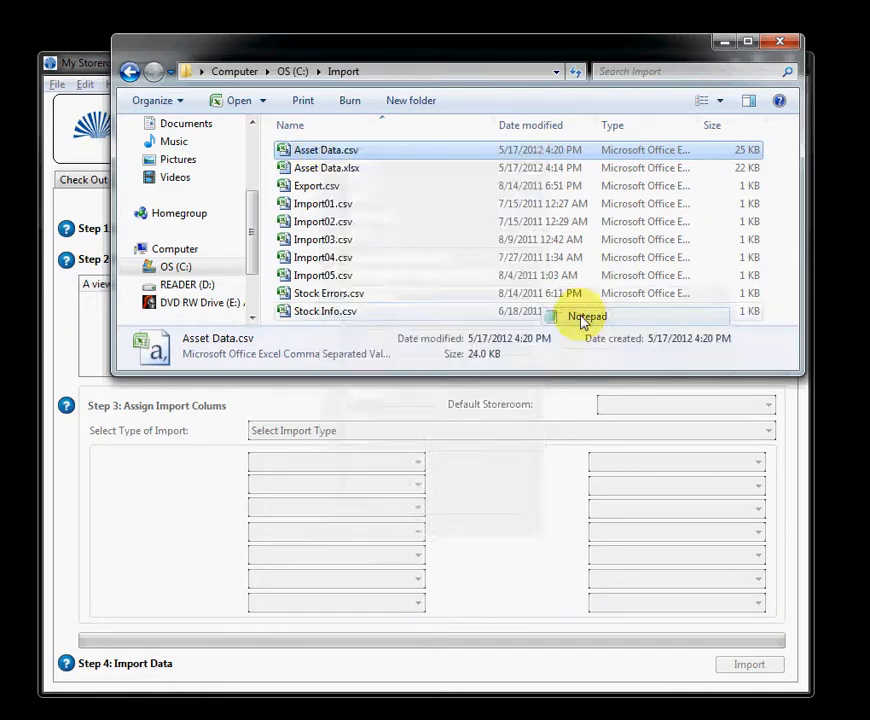
pyautogui.click(582, 320)
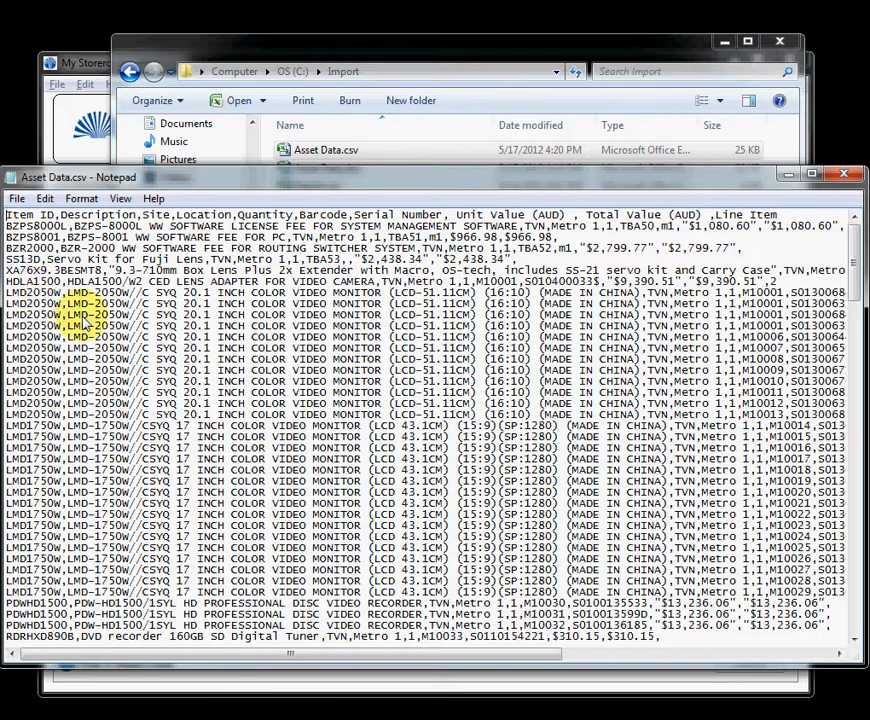
pyautogui.moveTo(430, 663); pyautogui.dragTo(612, 631)
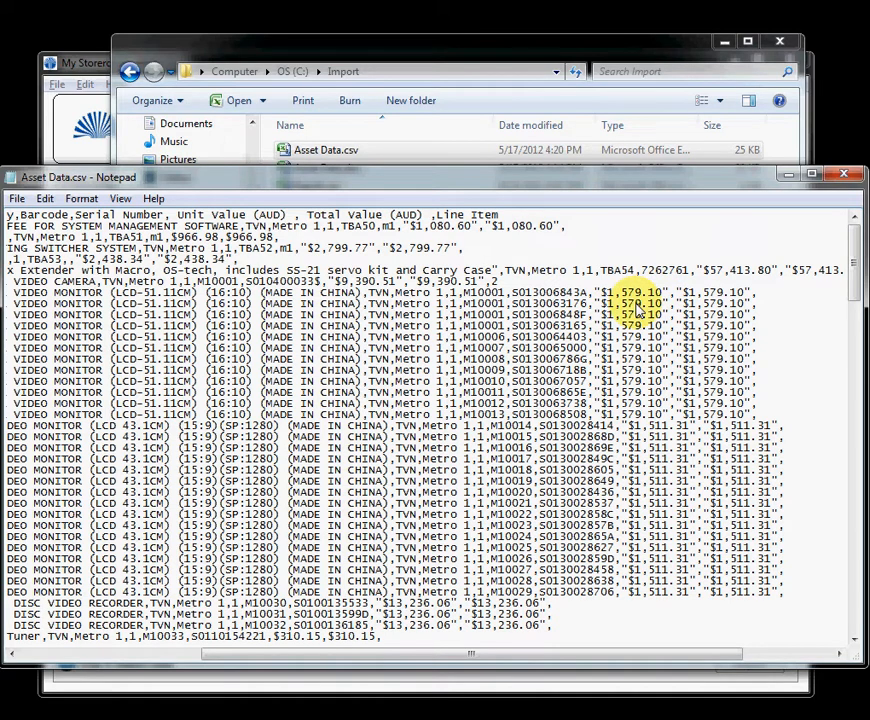
pyautogui.click(845, 176)
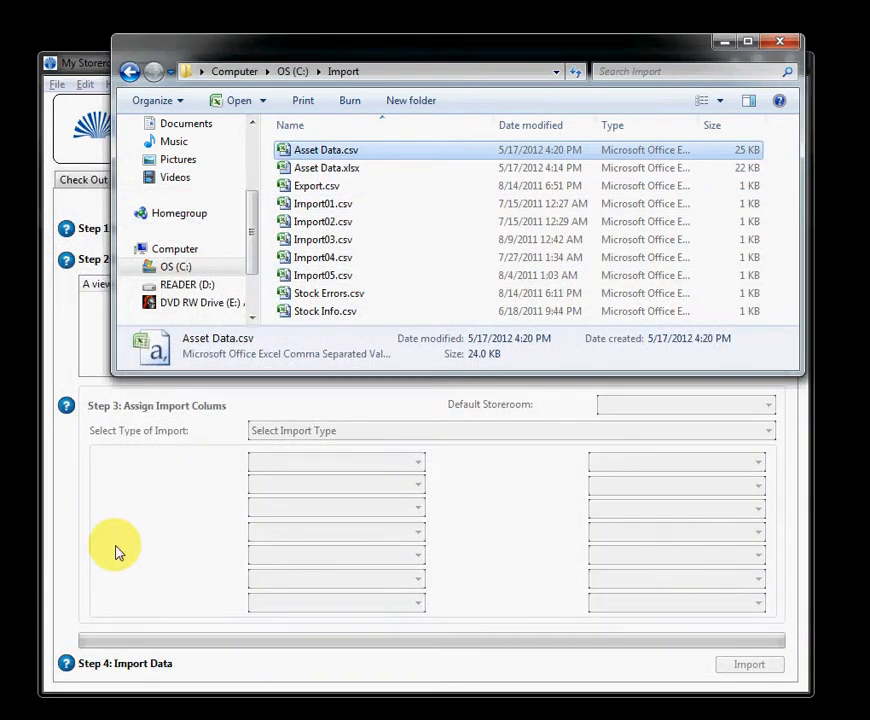
# - Switch to My Storeroom, load Asset Data.csv as the file to import, and widen the Unit Value (AUD) preview column
pyautogui.click(116, 547)
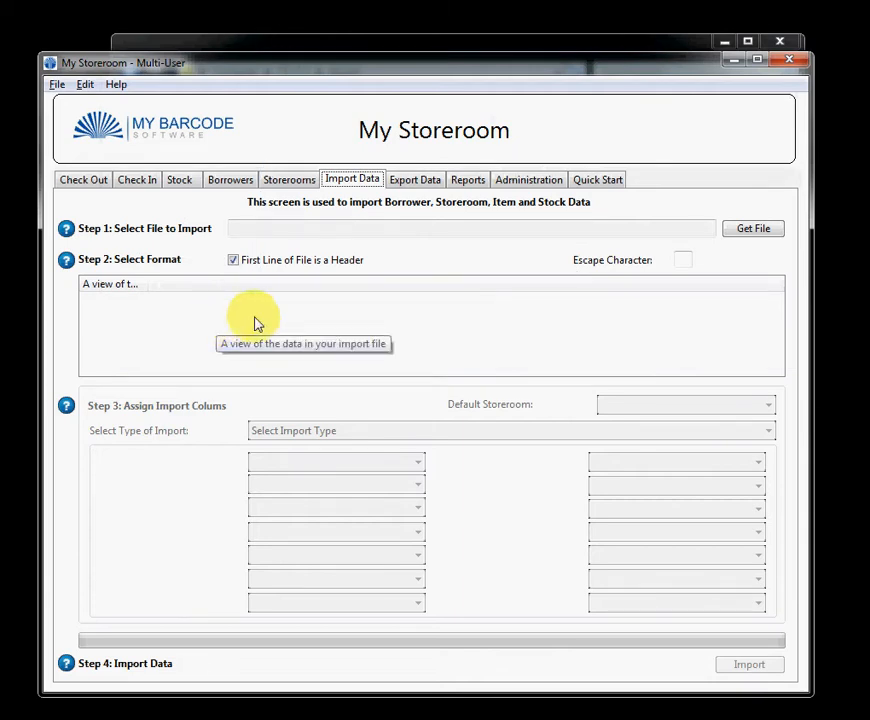
pyautogui.click(762, 229)
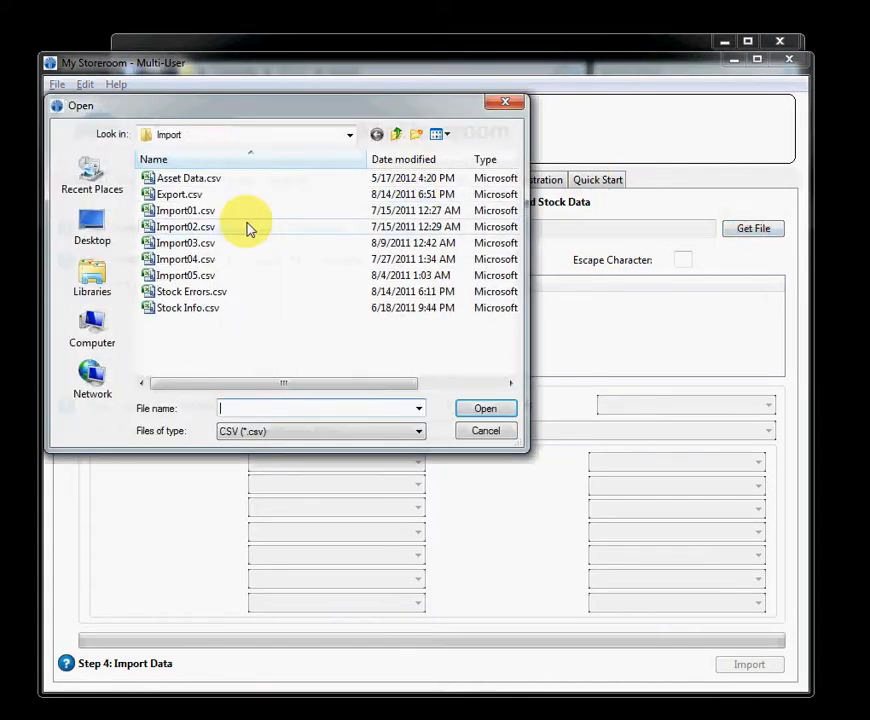
pyautogui.click(213, 180)
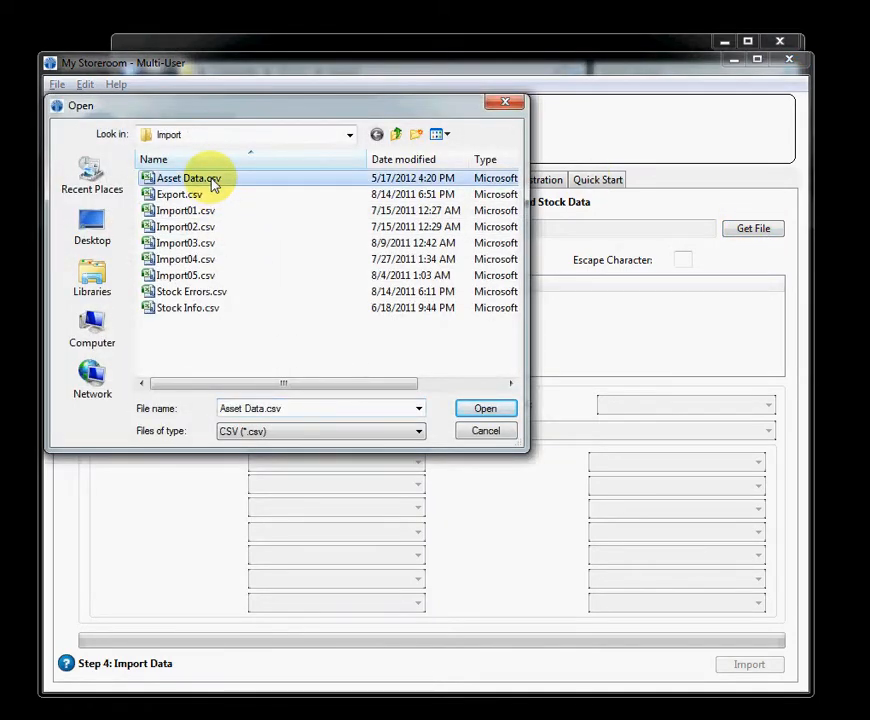
pyautogui.click(488, 411)
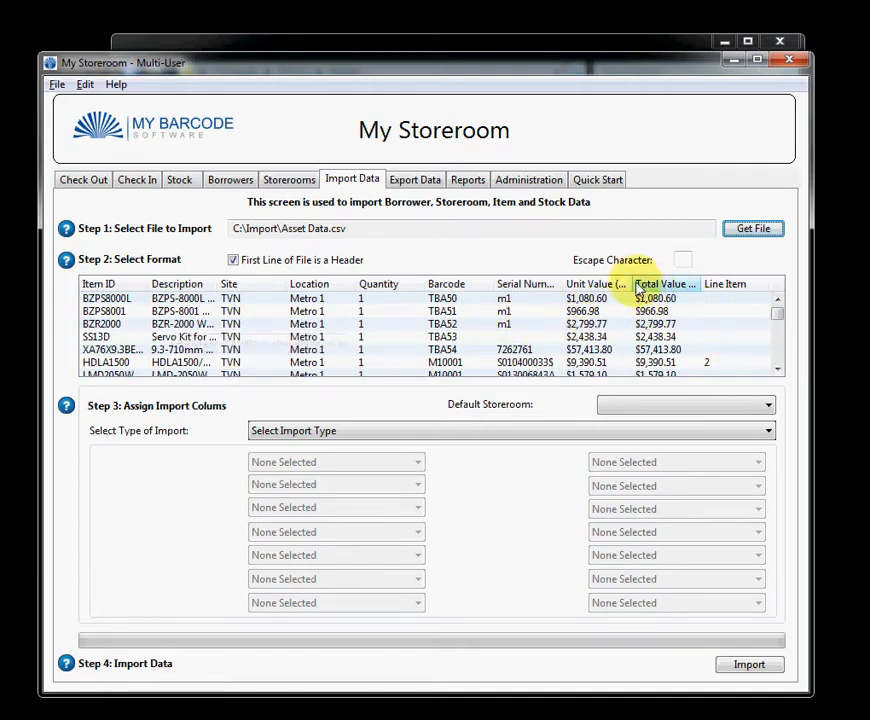
pyautogui.moveTo(634, 288); pyautogui.dragTo(655, 288)
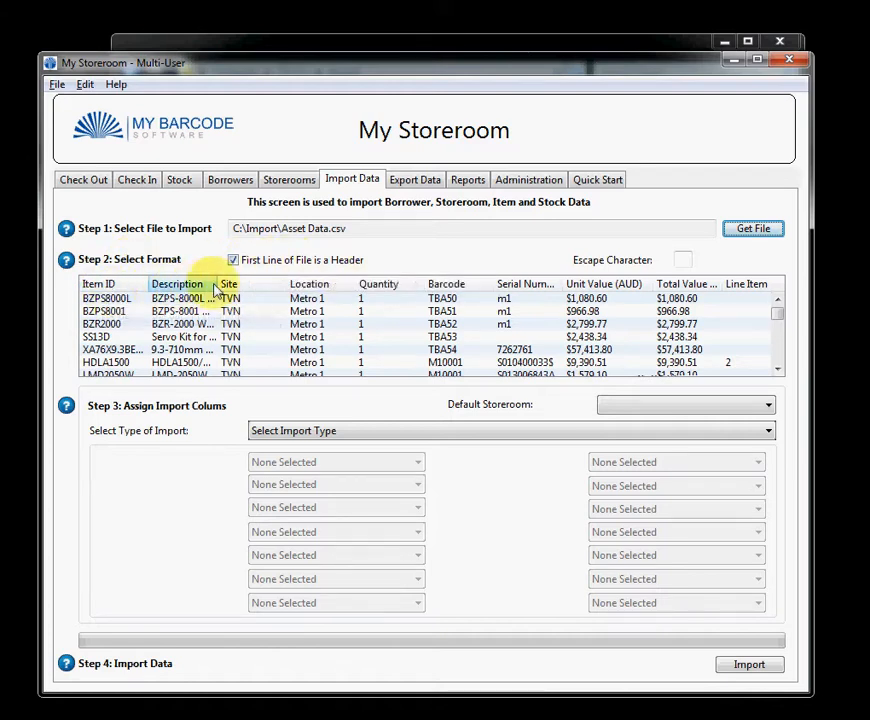
# - Turn the first-line header option off and back on, and set the escape character to a double quotation mark
pyautogui.click(235, 263)
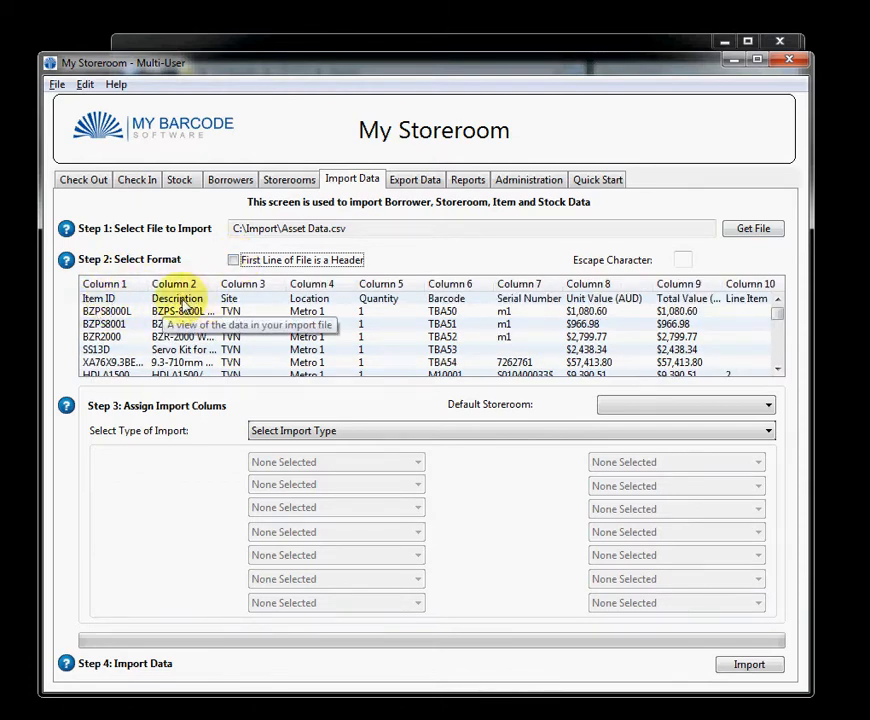
pyautogui.click(234, 261)
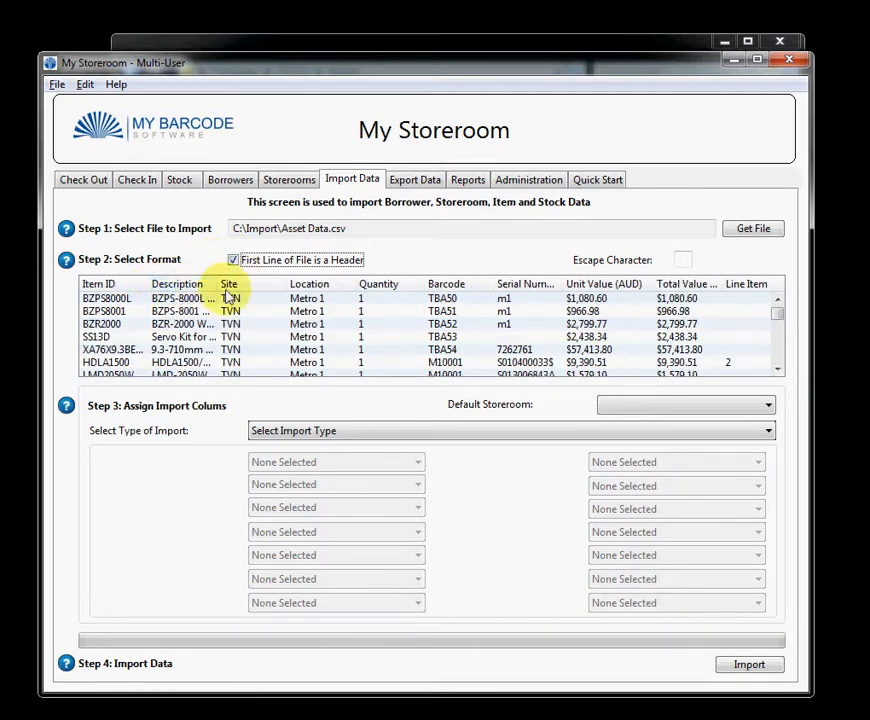
pyautogui.click(688, 259)
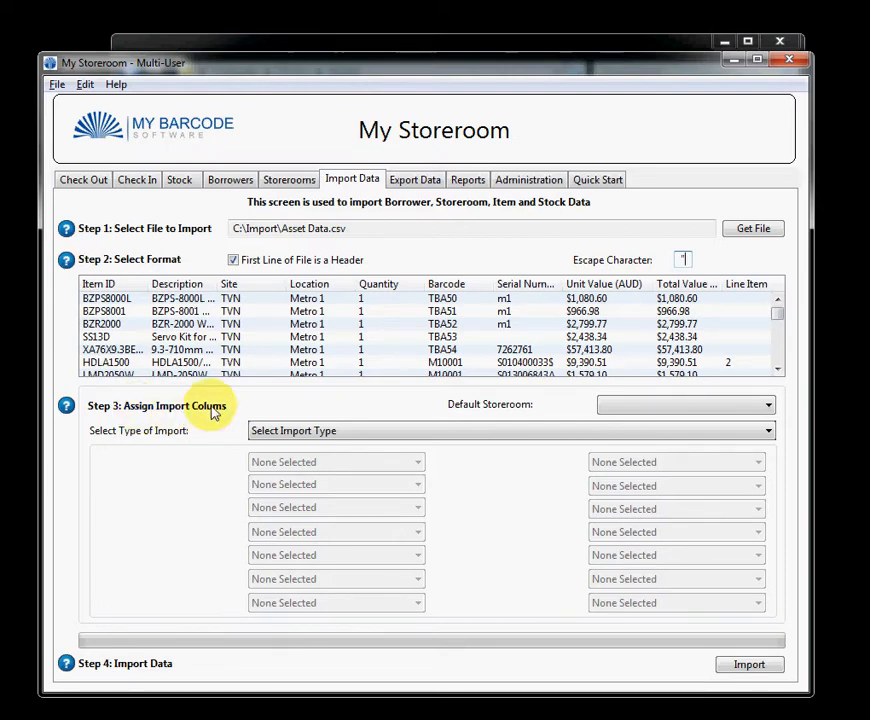
# - Leave the default storeroom on the Select Default Storeroom placeholder and set the import type to Stock Import
pyautogui.click(612, 407)
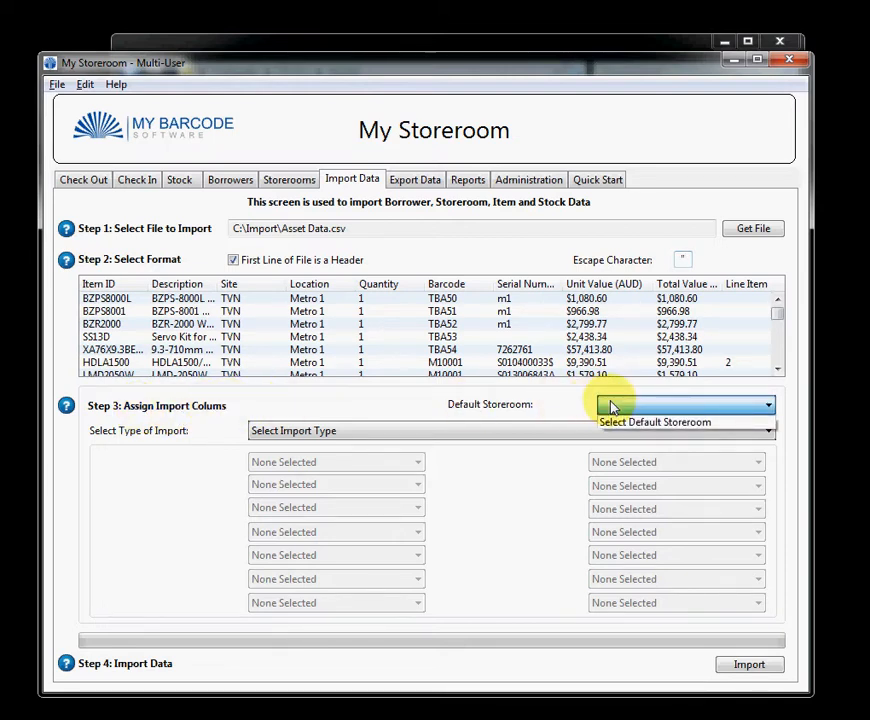
pyautogui.click(617, 426)
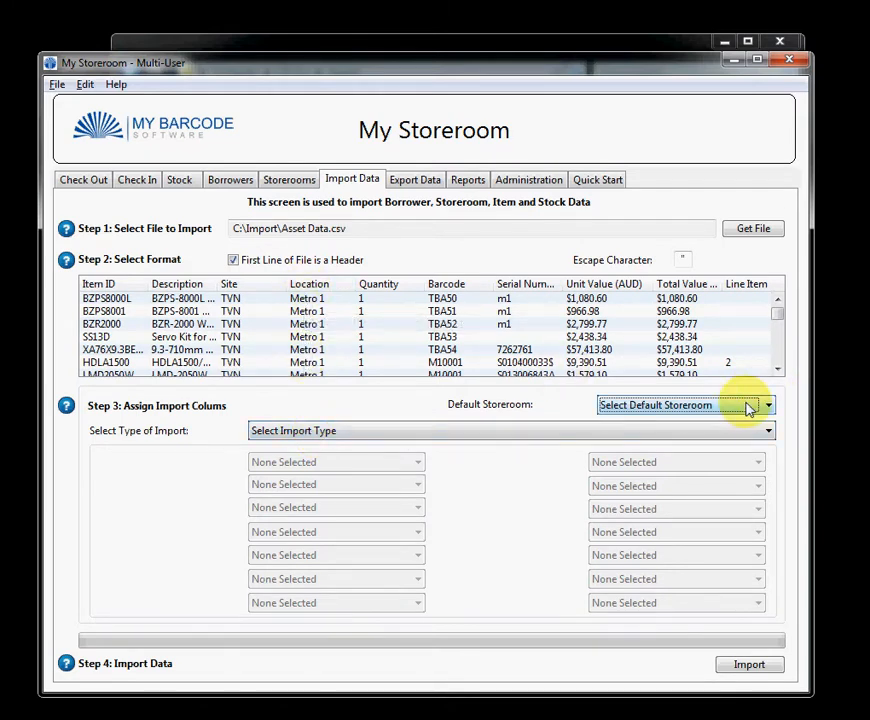
pyautogui.click(273, 437)
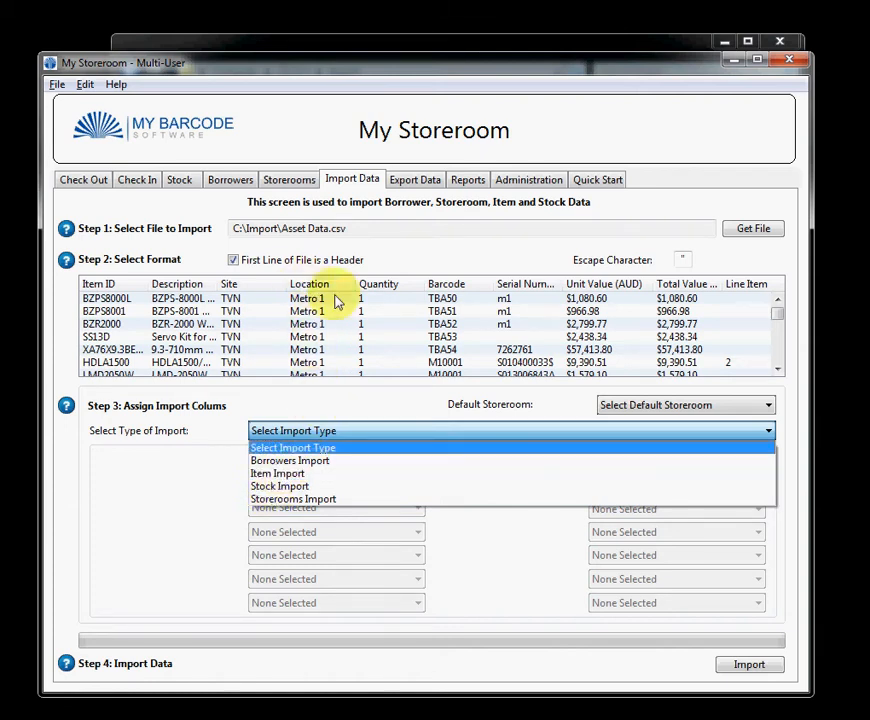
pyautogui.click(295, 487)
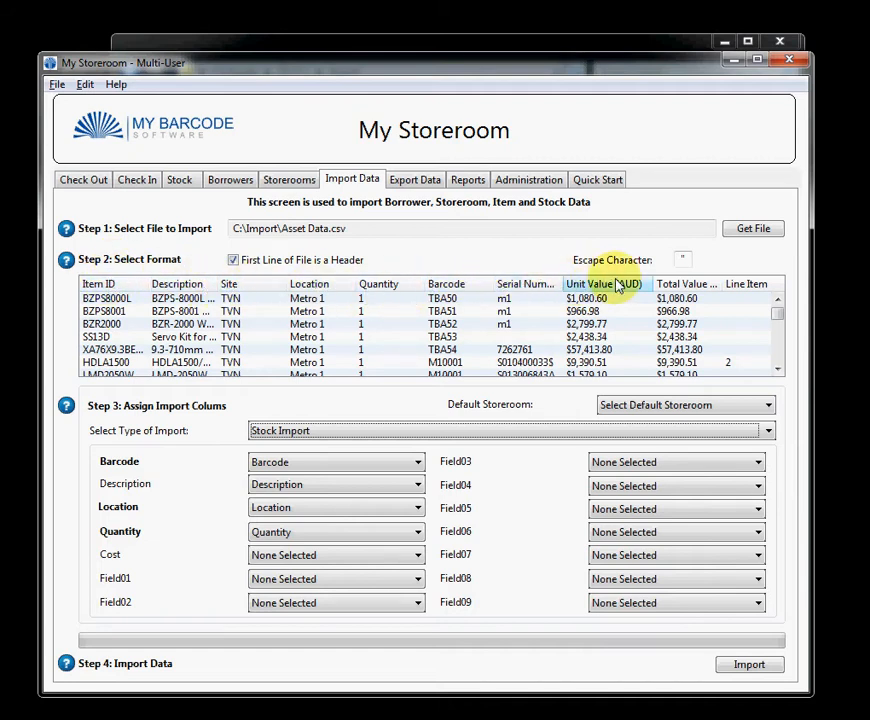
# - Assign the Unit Value (AUD) column to Cost and the Serial Number column to Field01
pyautogui.click(316, 560)
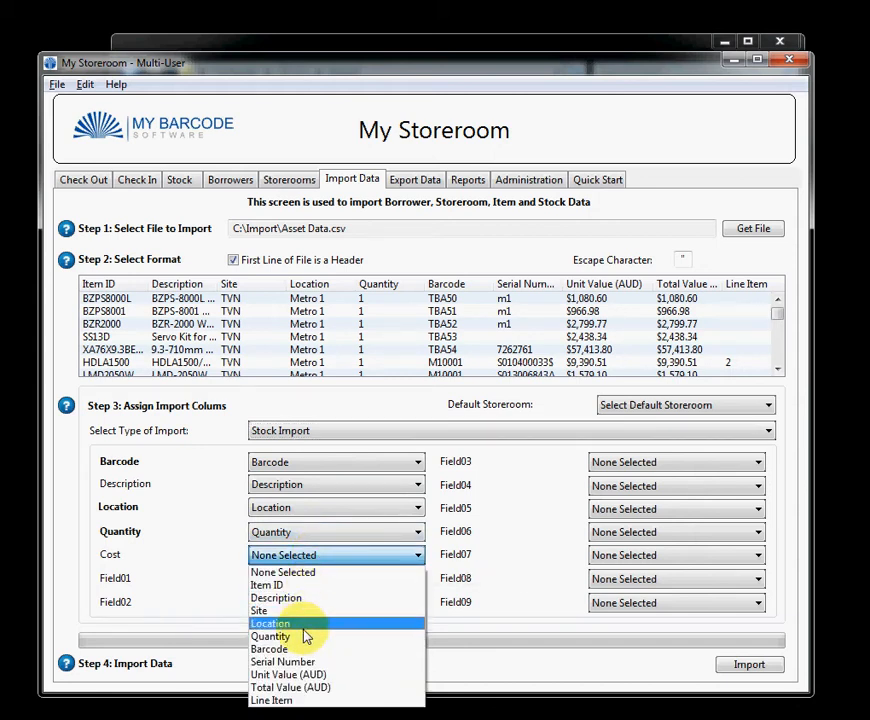
pyautogui.click(296, 676)
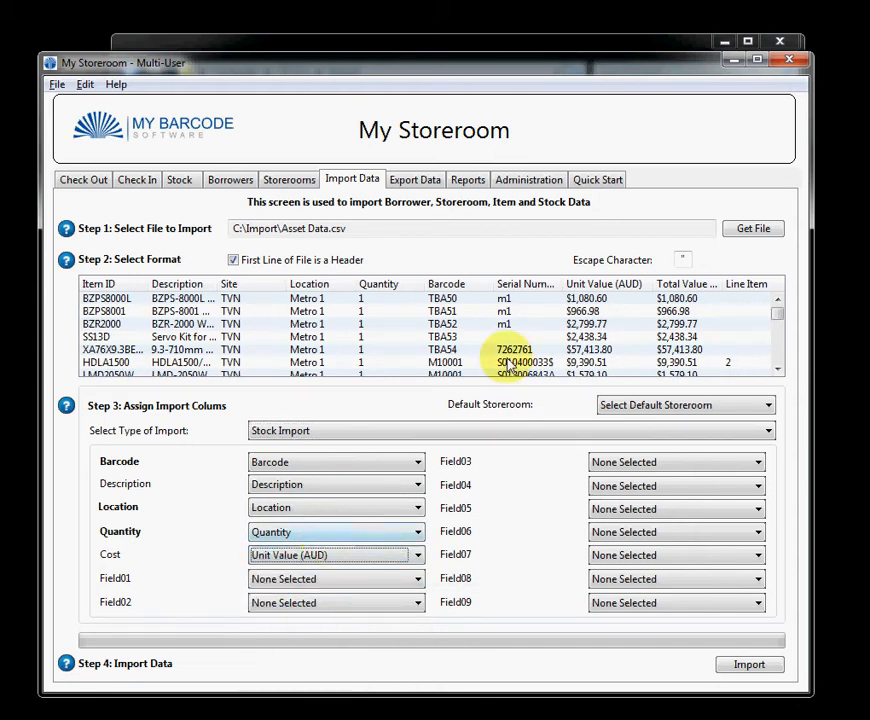
pyautogui.click(388, 586)
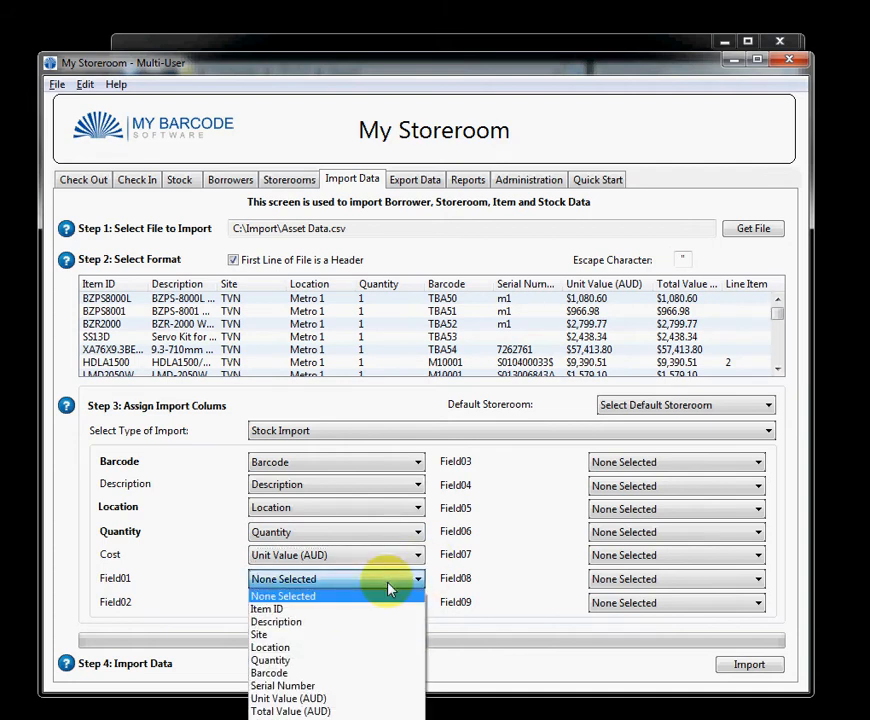
pyautogui.click(351, 685)
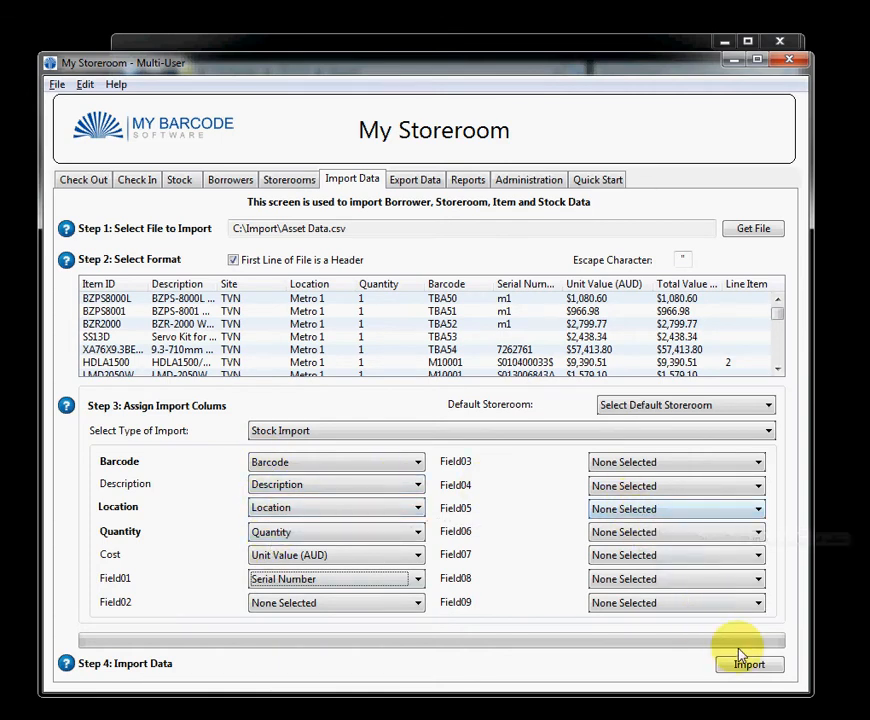
# - Run the stock import, open its error log to review the skipped rows, and close the log
pyautogui.click(750, 672)
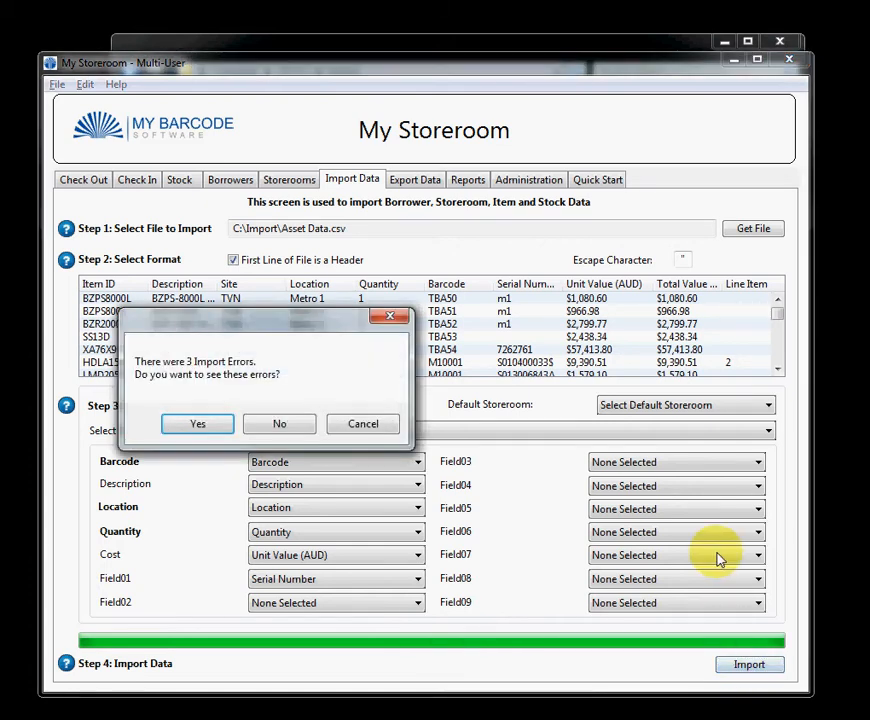
pyautogui.click(196, 427)
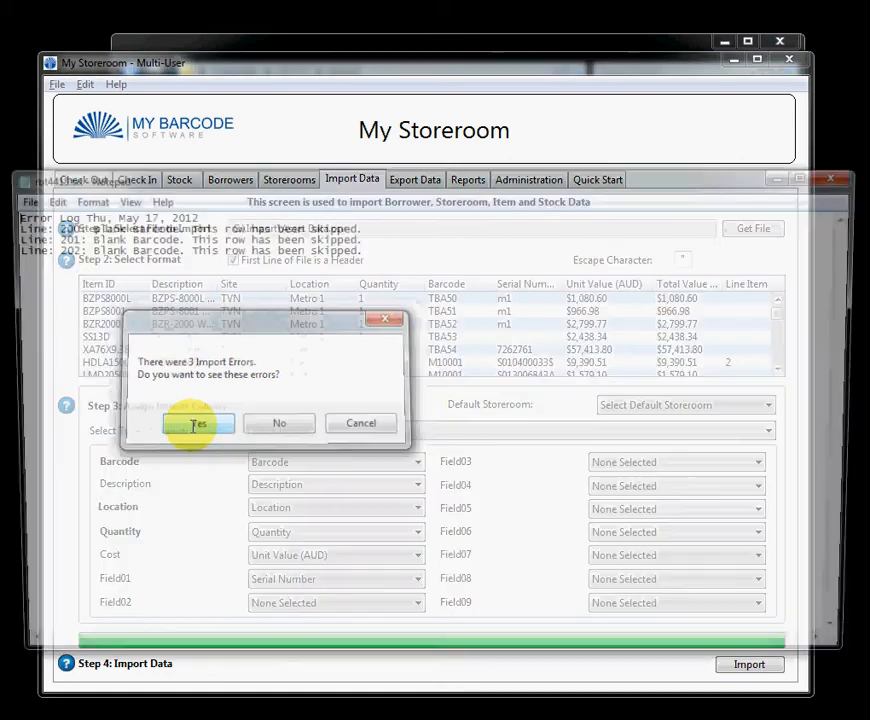
pyautogui.moveTo(214, 185); pyautogui.dragTo(345, 183)
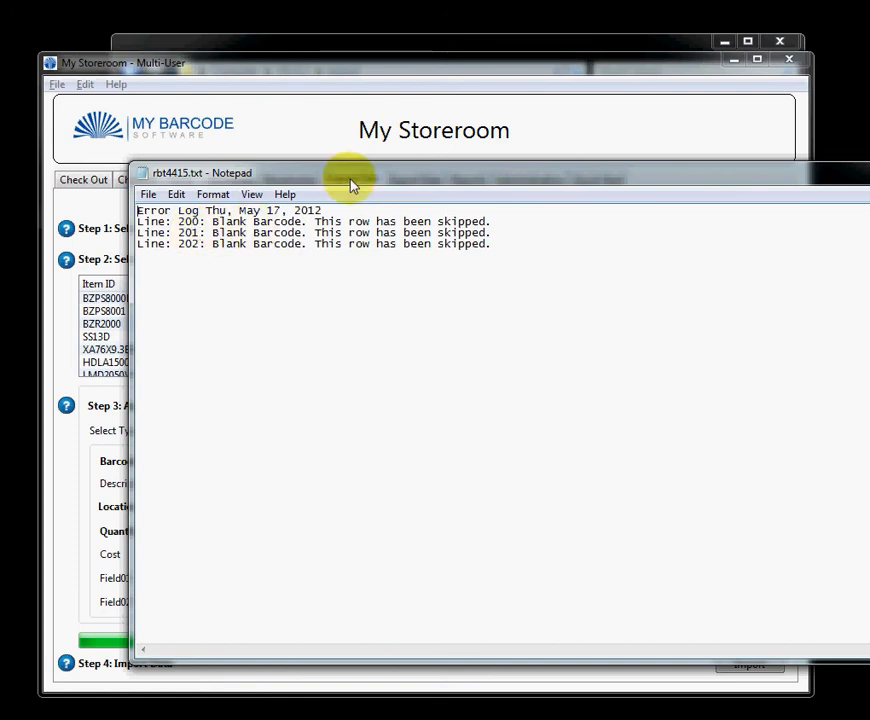
pyautogui.moveTo(351, 184); pyautogui.dragTo(275, 196)
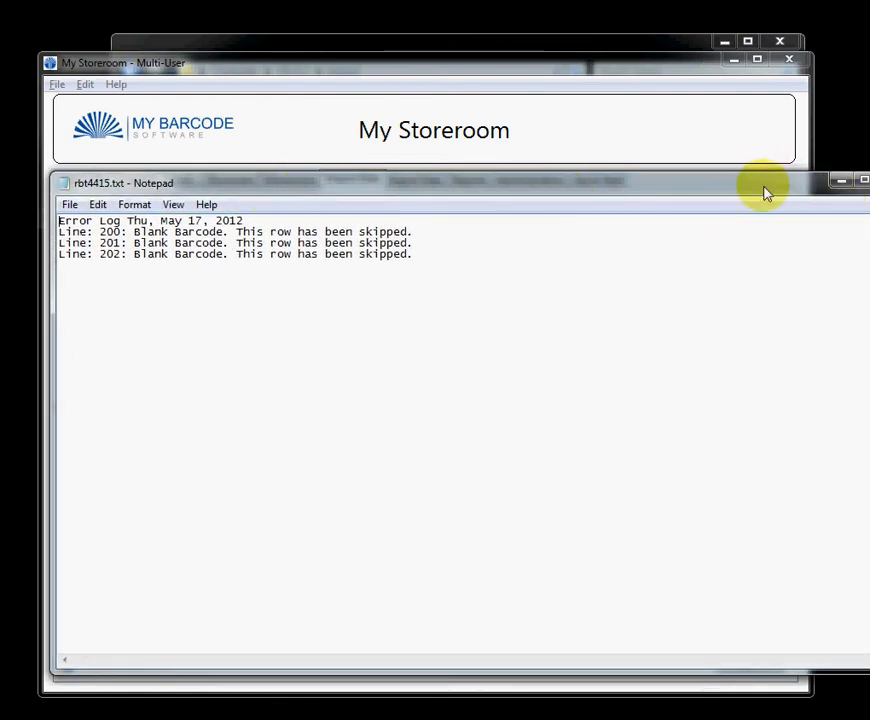
pyautogui.moveTo(767, 192); pyautogui.dragTo(680, 192)
pyautogui.click(812, 178)
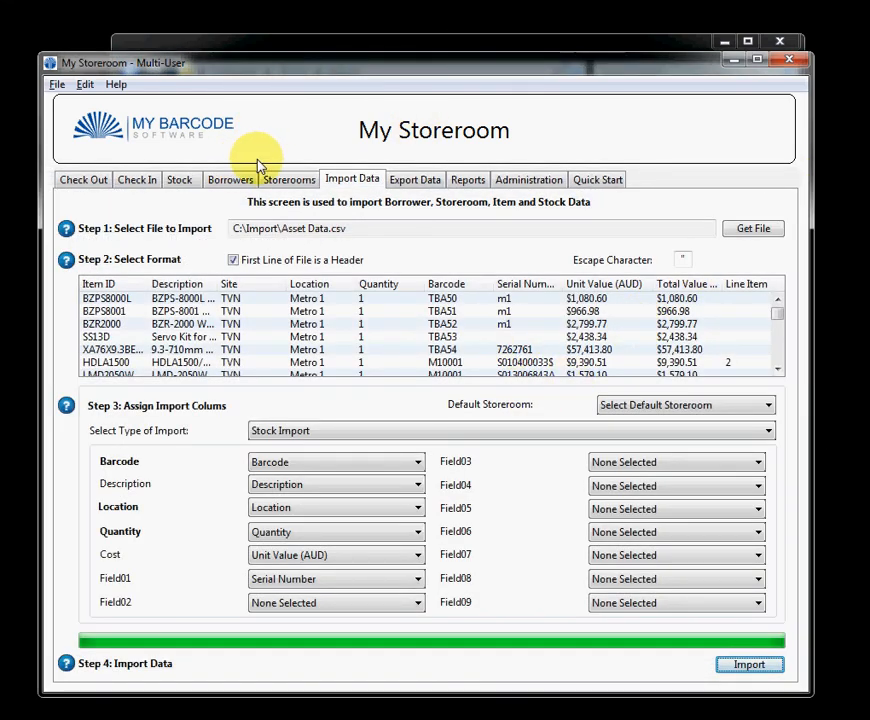
# - Check the imported stock descriptions, quantities and storeroom locations on the Stock screen, and return to the Import Data screen
pyautogui.click(181, 181)
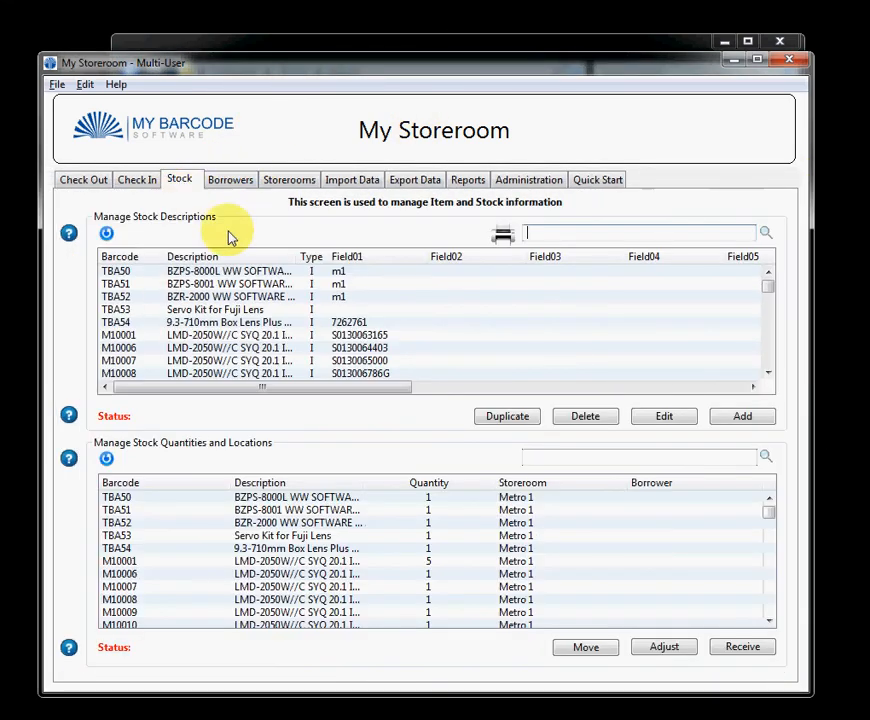
pyautogui.moveTo(770, 292)
pyautogui.mouseDown()
pyautogui.moveTo(768, 385)
pyautogui.moveTo(769, 268)
pyautogui.mouseUp()
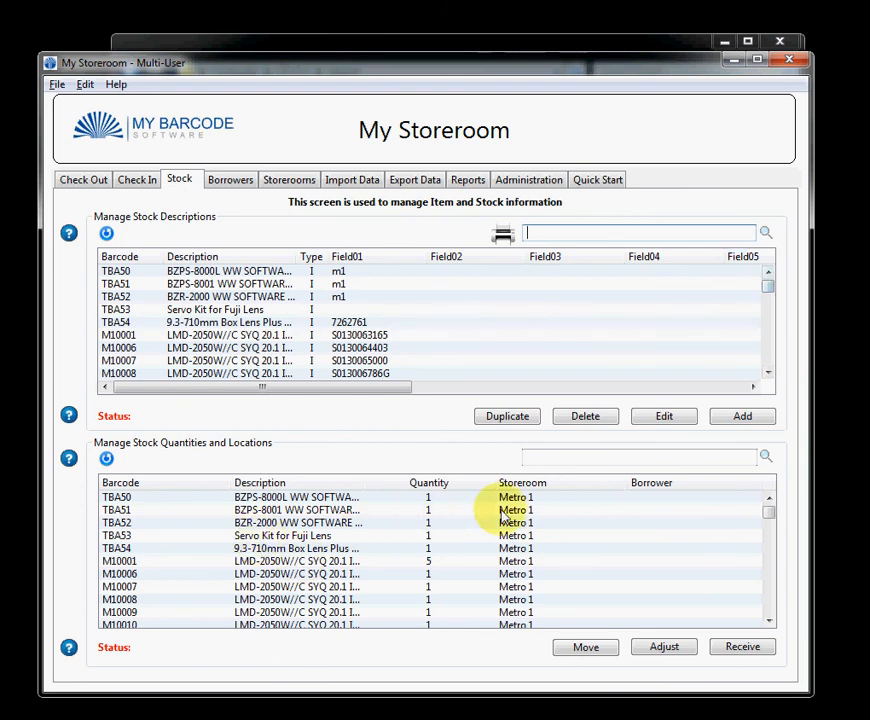
pyautogui.moveTo(771, 518)
pyautogui.mouseDown()
pyautogui.moveTo(773, 621)
pyautogui.moveTo(777, 514)
pyautogui.mouseUp()
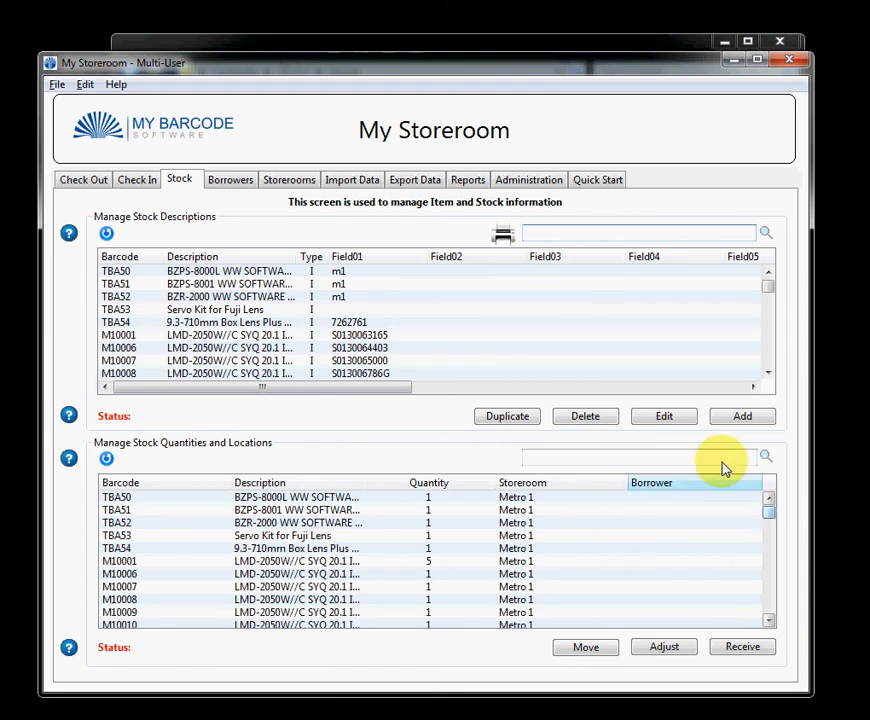
pyautogui.click(355, 179)
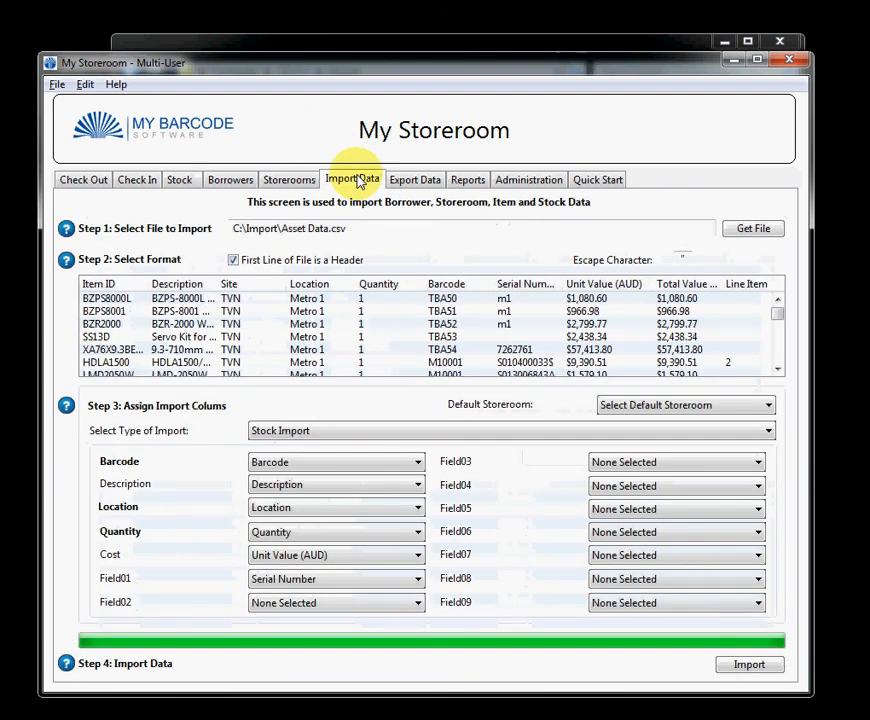